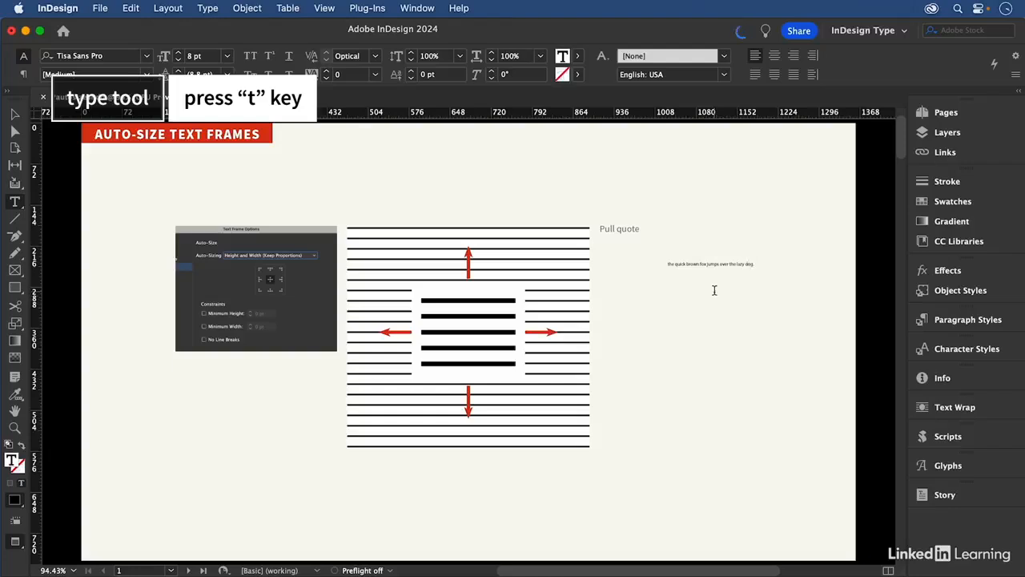
# Step: Enlarge all the text in the sample sentence's frame to 52 pt
pyautogui.press('super+a')
pyautogui.press('super+shift+period')
pyautogui.press('super+shift+period')
pyautogui.press('super+shift+period')
pyautogui.press('super+shift+period')
pyautogui.press('super+shift+period')
pyautogui.press('super+shift+period')
pyautogui.press('super+shift+period')
pyautogui.press('super+shift+period')
pyautogui.press('super+shift+period')
pyautogui.press('super+shift+period')
pyautogui.press('super+shift+period')
pyautogui.press('super+shift+period')
pyautogui.press('super+shift+period')
pyautogui.press('super+shift+period')
pyautogui.press('super+shift+period')
pyautogui.press('super+shift+period')
pyautogui.press('super+shift+period')
pyautogui.press('super+shift+period')
pyautogui.press('super+shift+period')
pyautogui.press('super+shift+period')
pyautogui.press('super+shift+period')
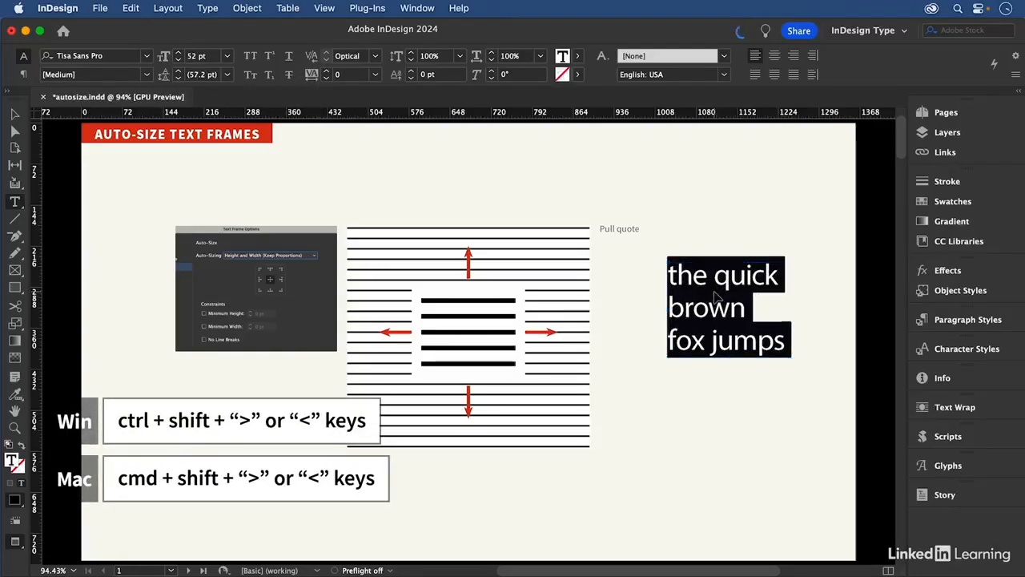
# Step: Delete the text frame holding the enlarged sample sentence on page 1
pyautogui.click(15, 113)
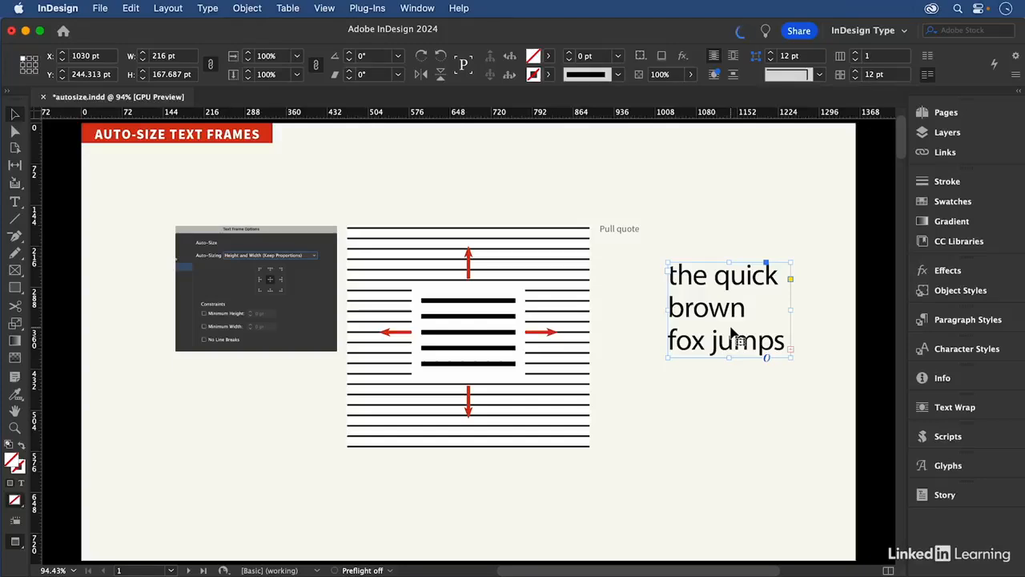
pyautogui.press('Delete')
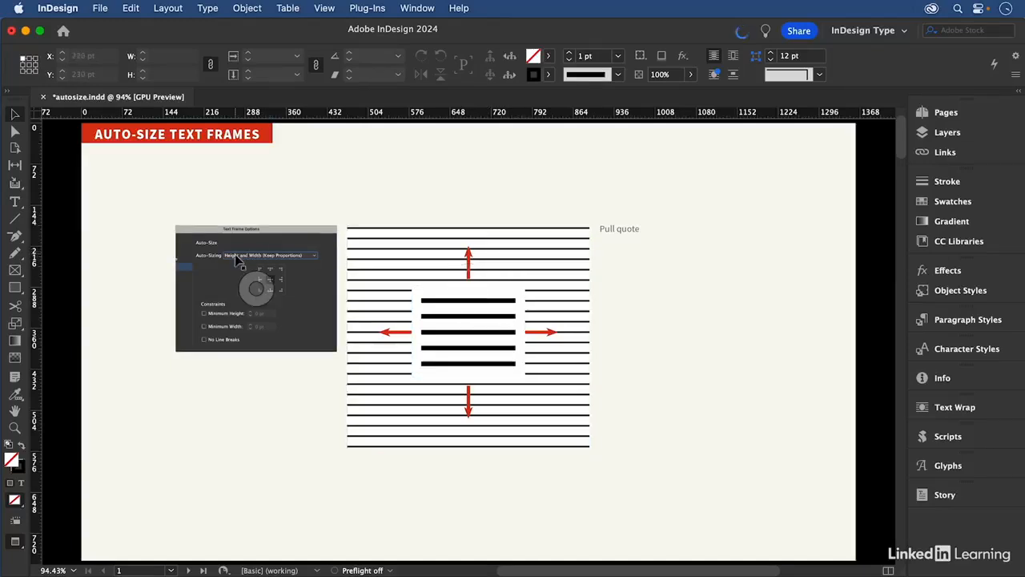
# Step: Set the auto-sizing of the pull quote's text frame on page 2 to Height and Width (Keep Proportions)
pyautogui.press('super+space')
pyautogui.moveTo(155, 211); pyautogui.dragTo(376, 362)
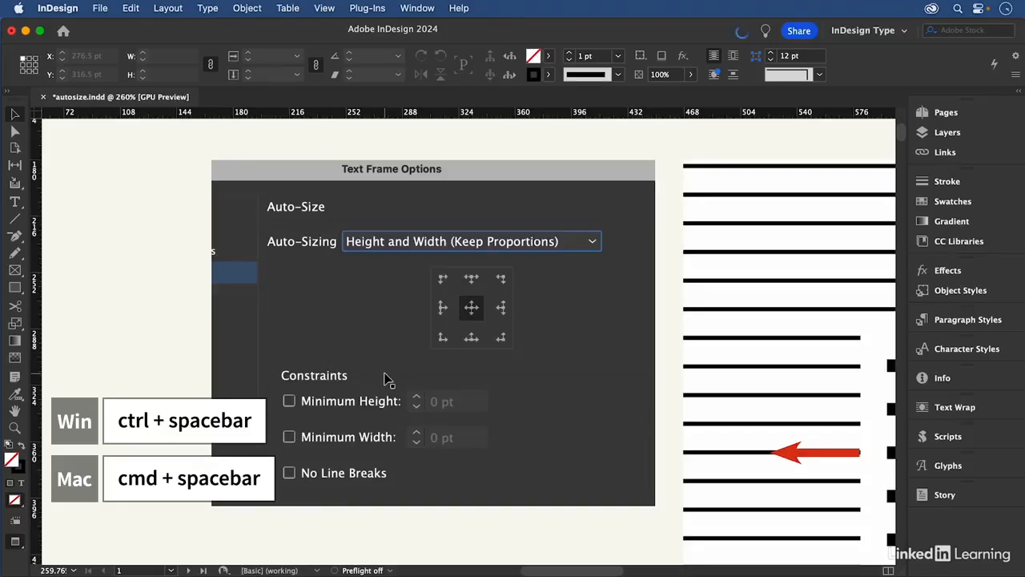
pyautogui.press('super+0')
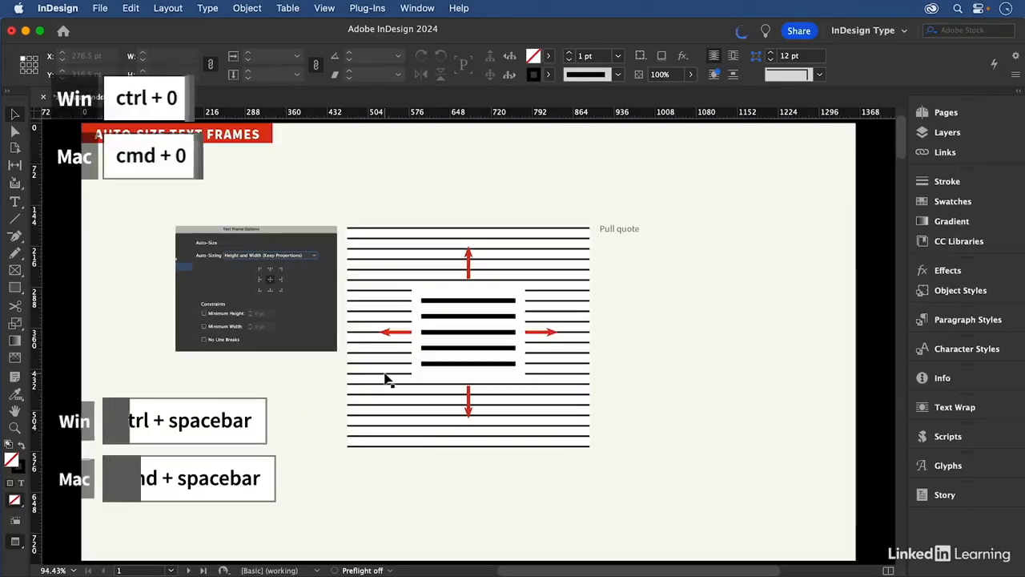
pyautogui.click(427, 355)
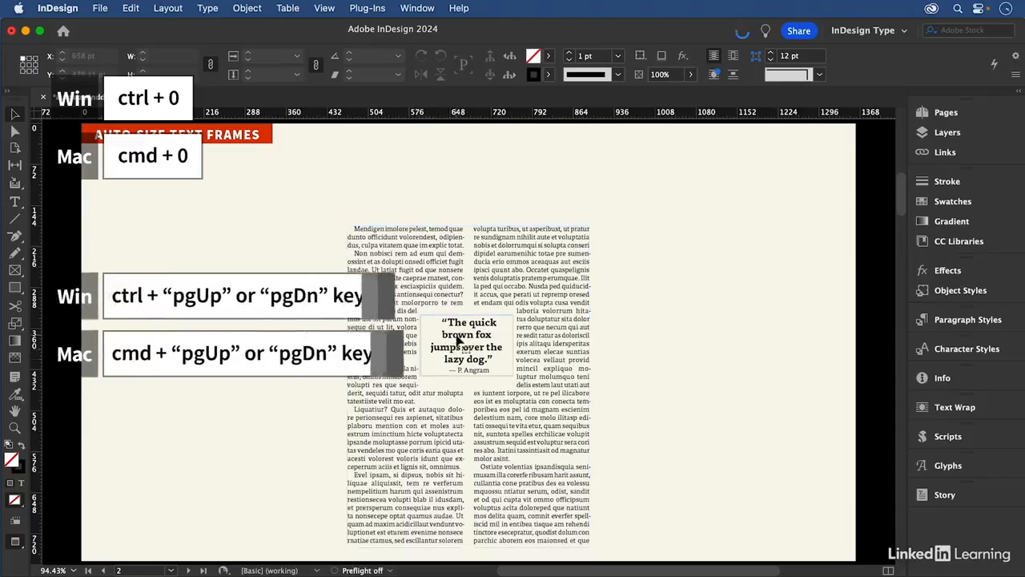
pyautogui.moveTo(675, 345); pyautogui.dragTo(665, 341)
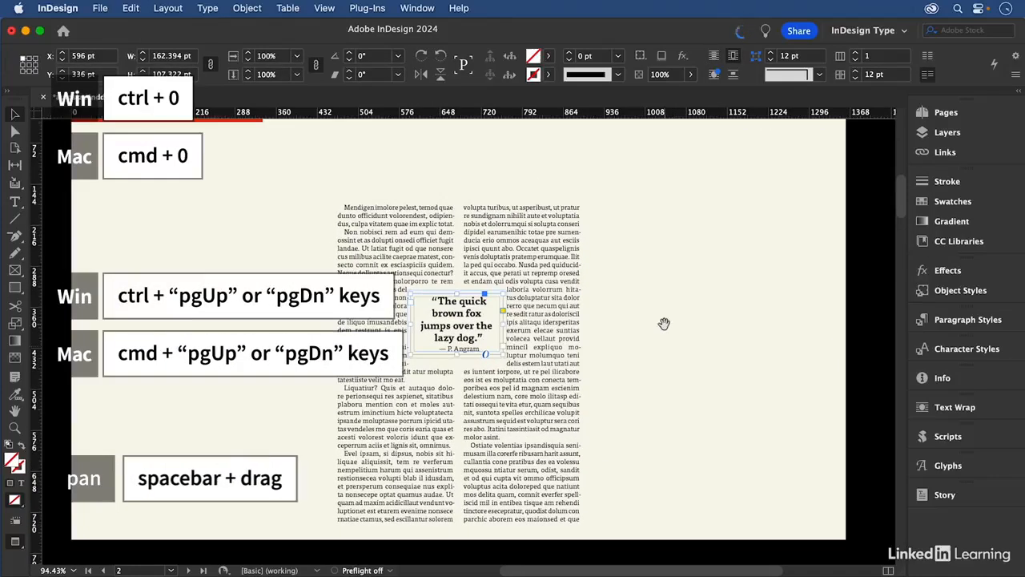
pyautogui.press('super+b')
pyautogui.click(157, 215)
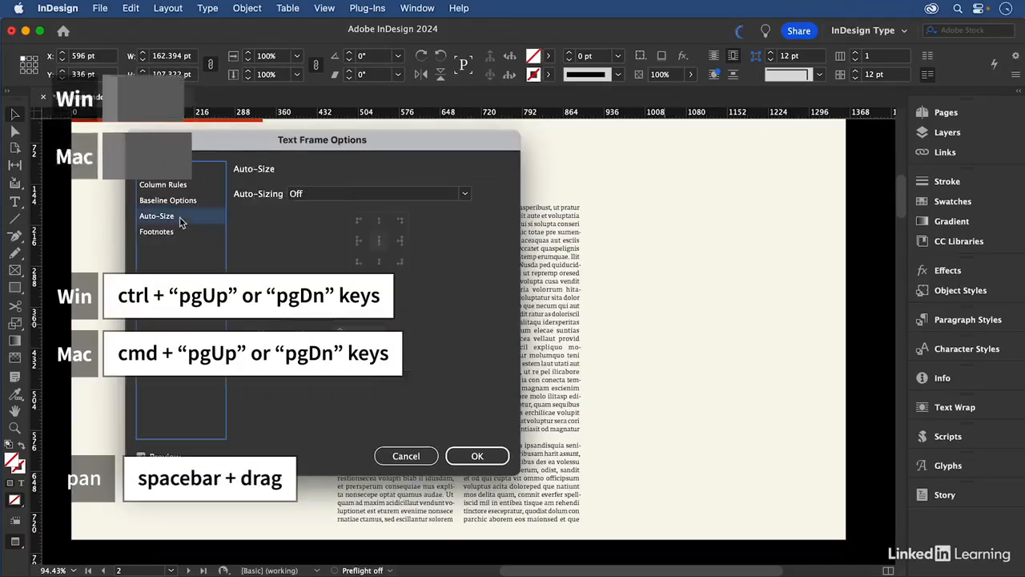
pyautogui.click(320, 194)
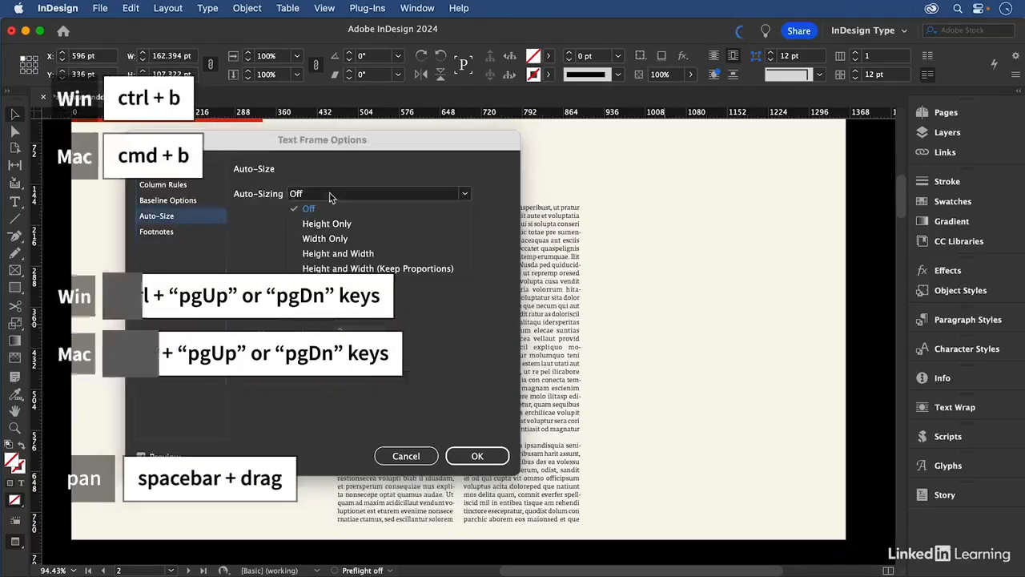
pyautogui.click(355, 269)
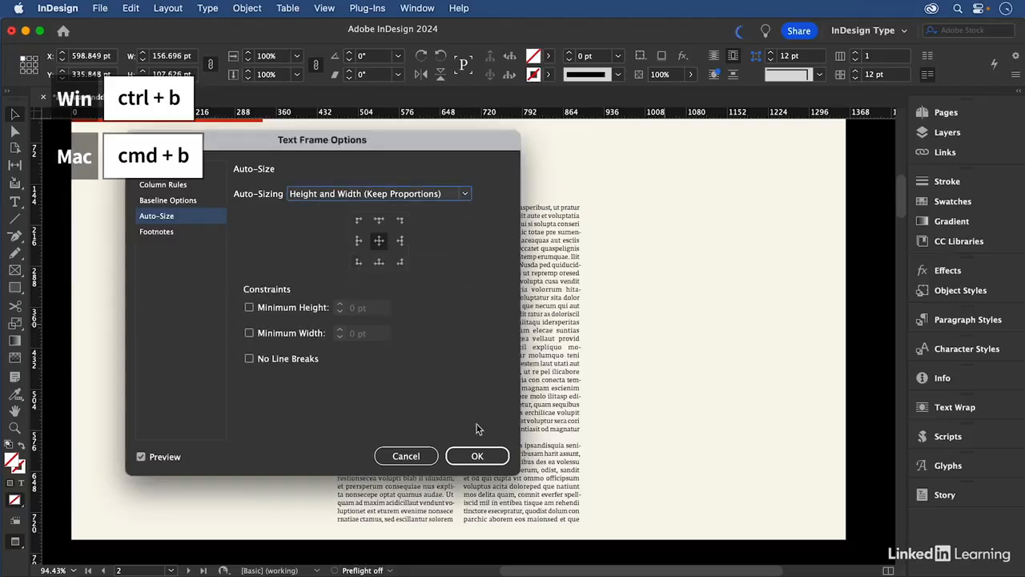
pyautogui.click(476, 456)
# Step: Enlarge all the pull quote text until its frame is about 232 pt wide and 185 pt high, then deselect the frame
pyautogui.doubleClick(459, 330)
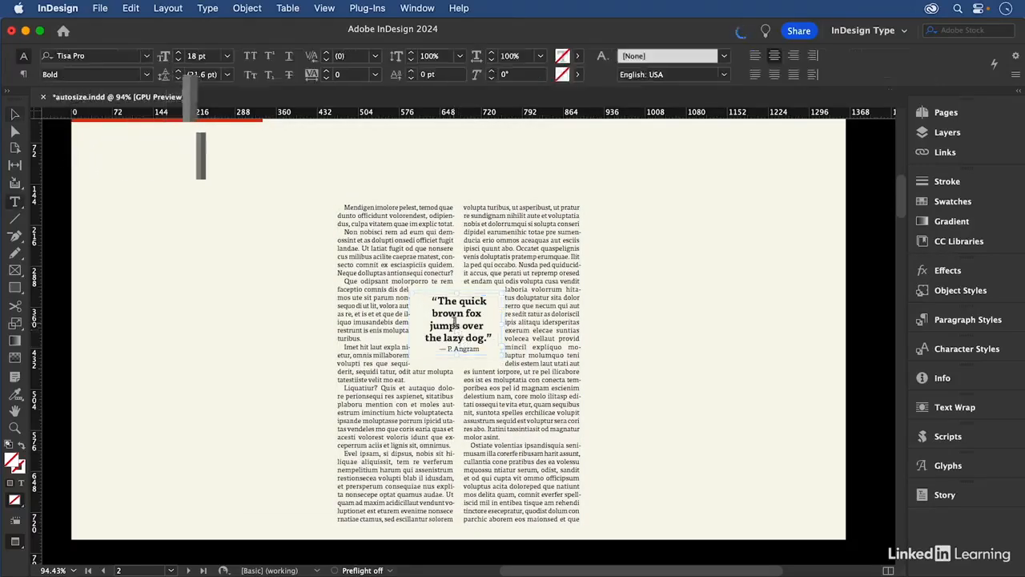
pyautogui.tripleClick(456, 328)
pyautogui.press('super+a')
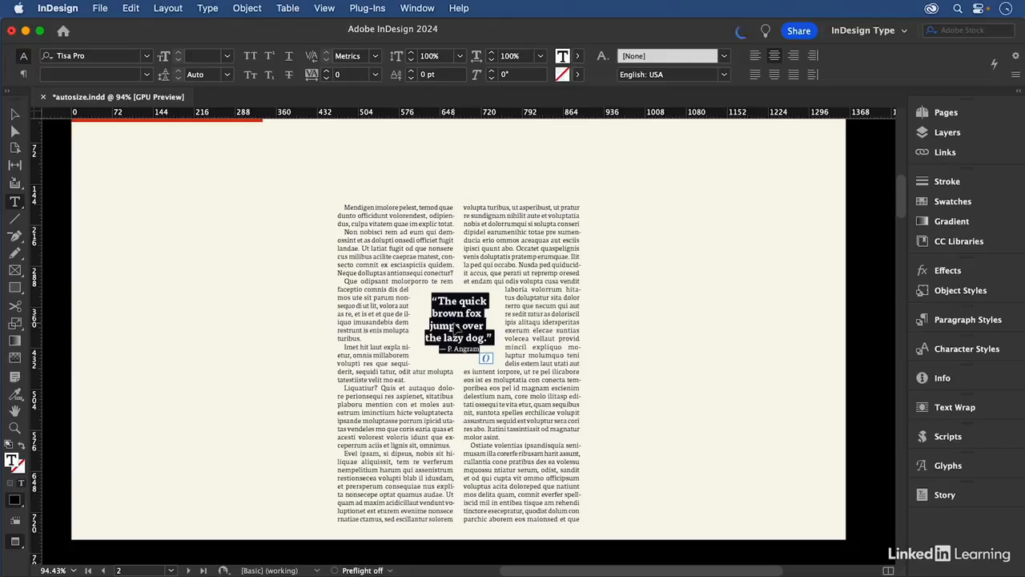
pyautogui.press('super+shift+period')
pyautogui.press('super+shift+period')
pyautogui.press('super+shift+period')
pyautogui.press('super+shift+period')
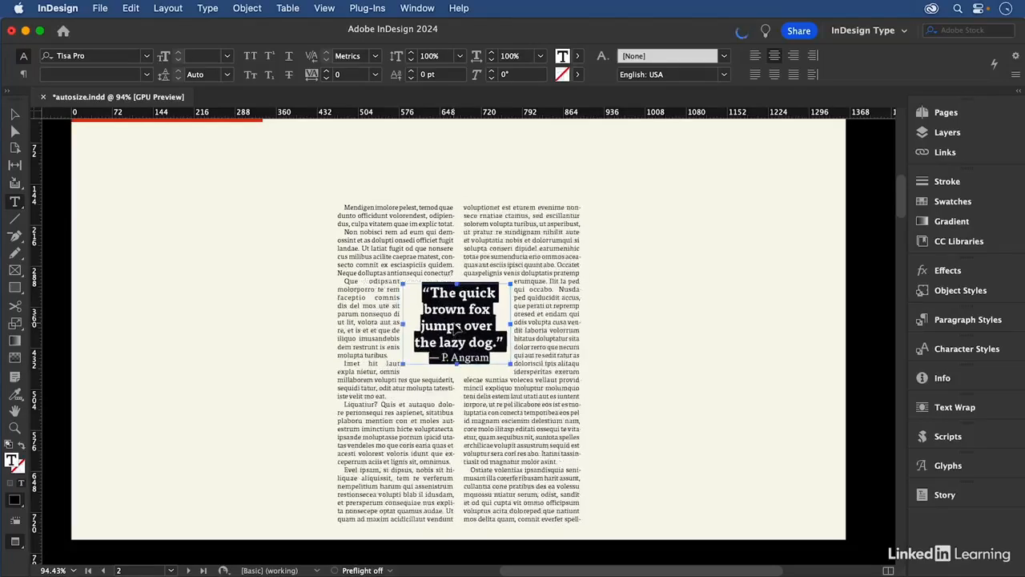
pyautogui.press('super+shift+period')
pyautogui.press('super+shift+period')
pyautogui.press('super+shift+period')
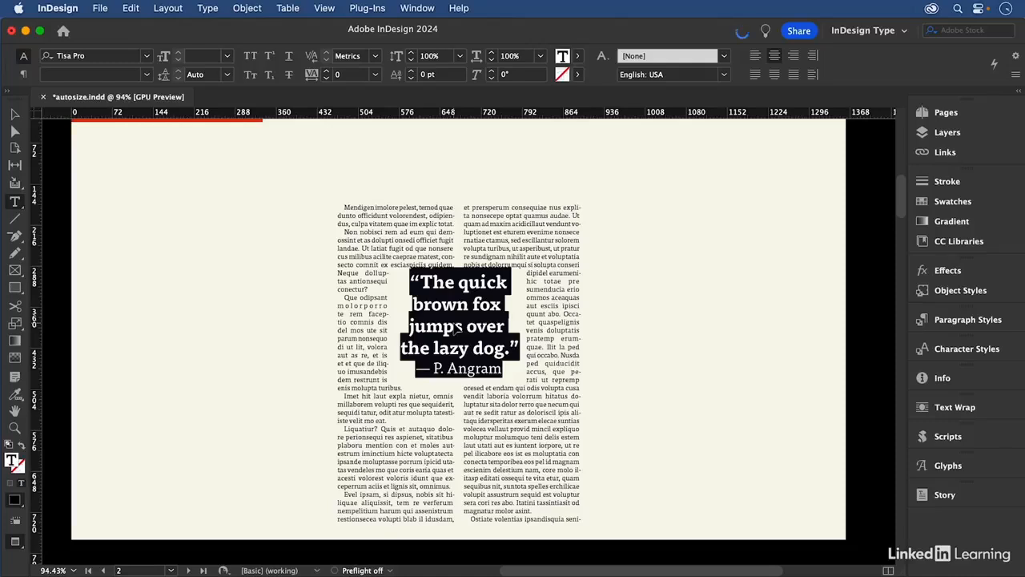
pyautogui.click(19, 117)
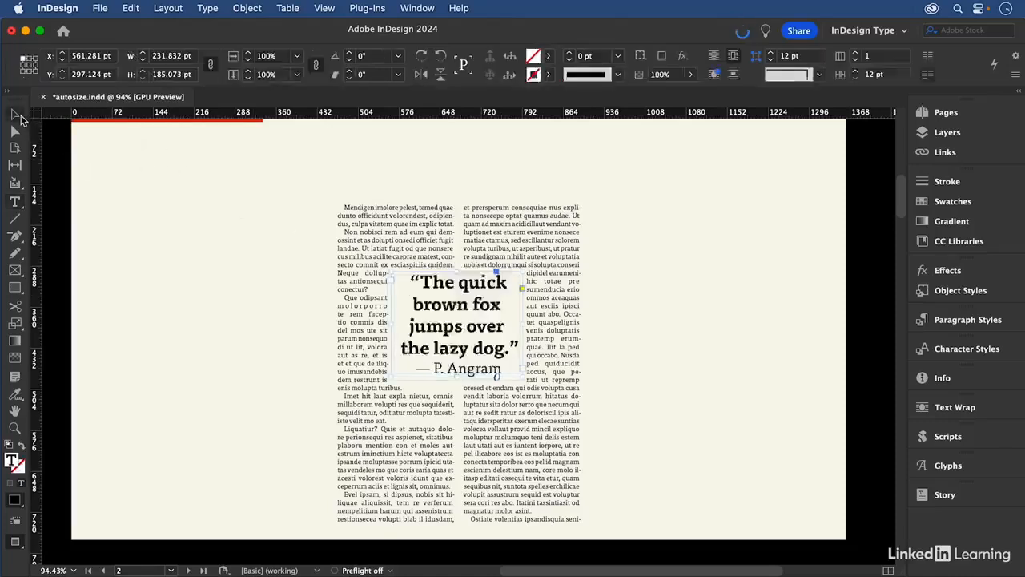
pyautogui.click(169, 158)
# Step: Set the auto-sizing of the pink sidebar article's text frame on page 4 to Height Only
pyautogui.hotkey('shift', 'pagedown')
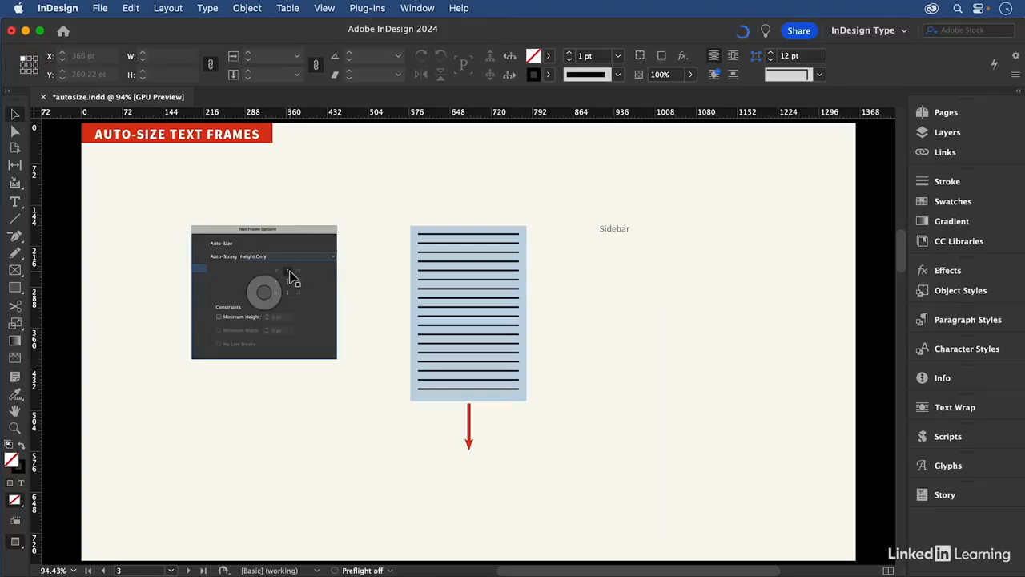
pyautogui.hotkey('shift', 'pagedown')
pyautogui.click(577, 264)
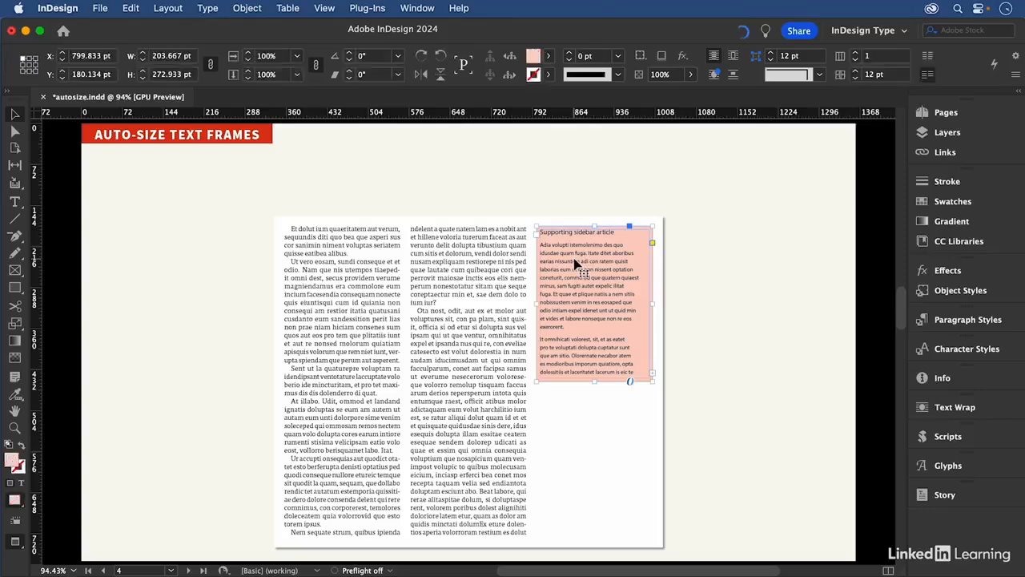
pyautogui.press('super+b')
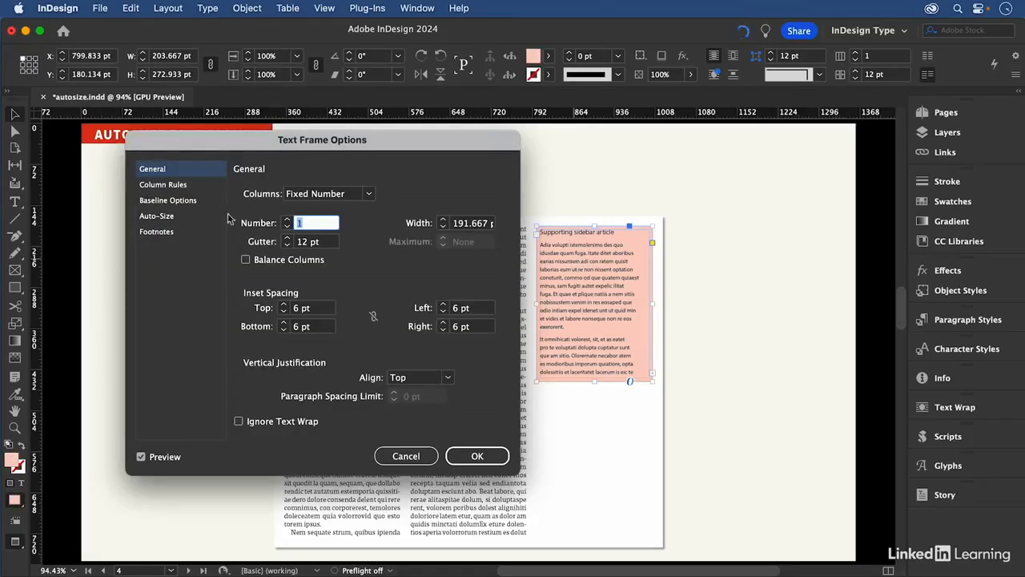
pyautogui.click(186, 215)
pyautogui.click(352, 196)
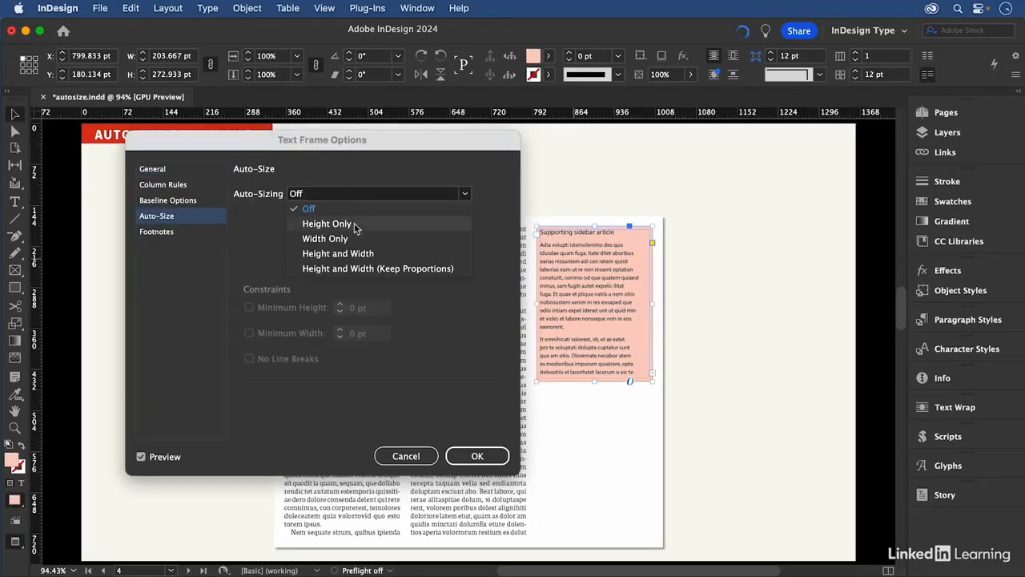
pyautogui.click(354, 223)
pyautogui.click(473, 453)
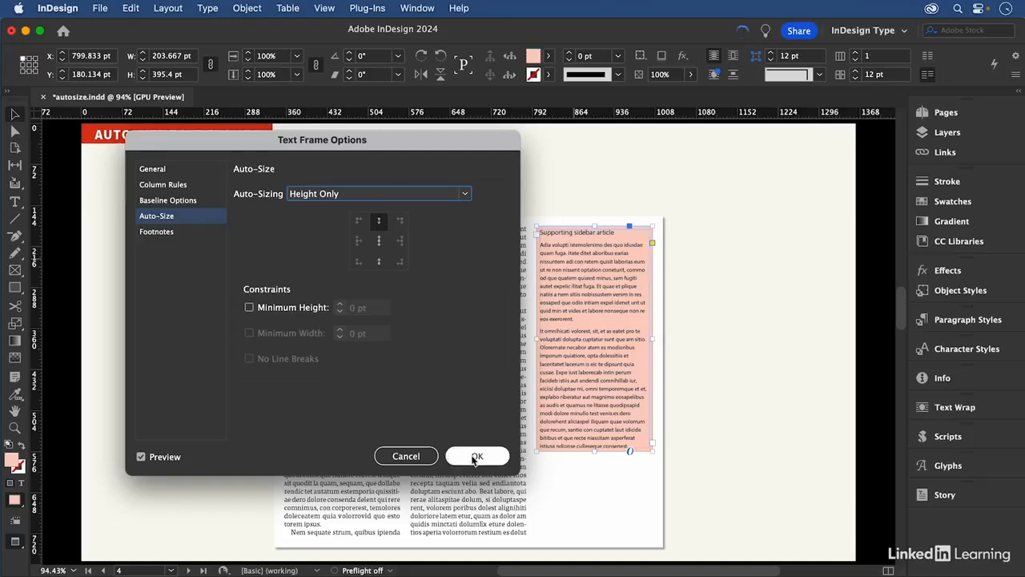
# Step: Copy the passage from "everume" to "dolupta" in the second column and paste it without formatting as a new paragraph ending the sidebar
pyautogui.click(430, 424)
pyautogui.doubleClick(430, 424)
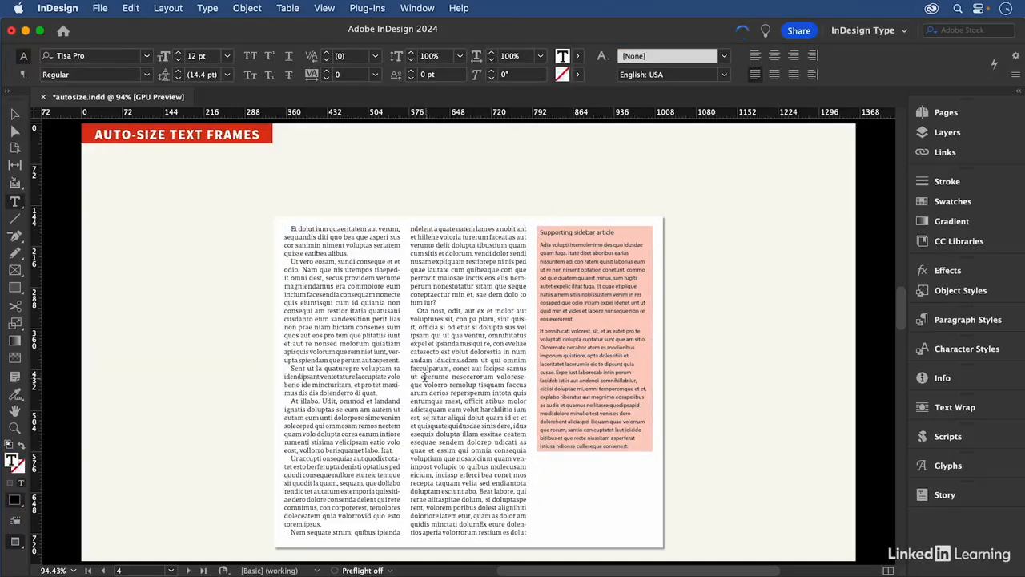
pyautogui.moveTo(420, 376); pyautogui.dragTo(463, 434)
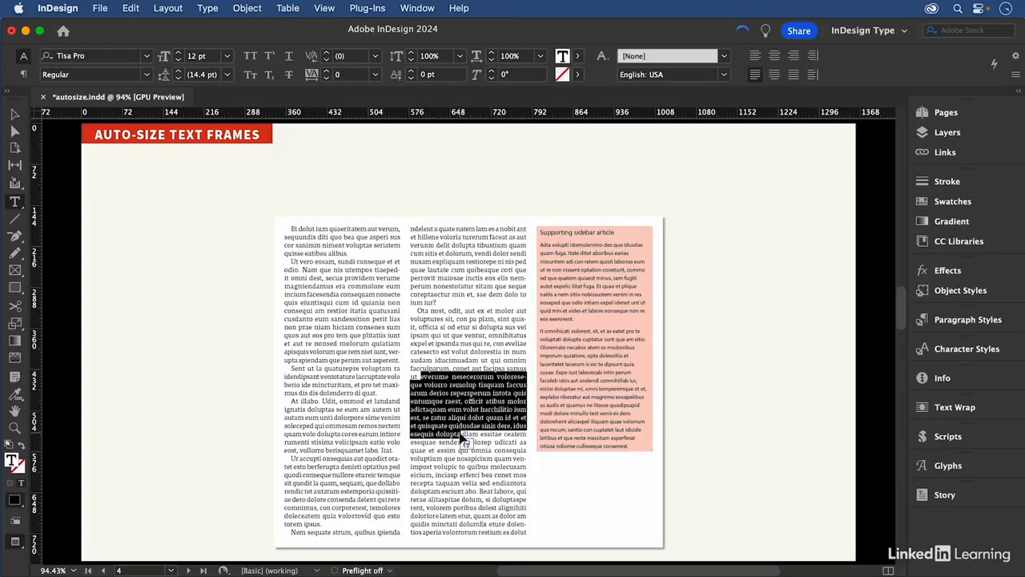
pyautogui.click(632, 445)
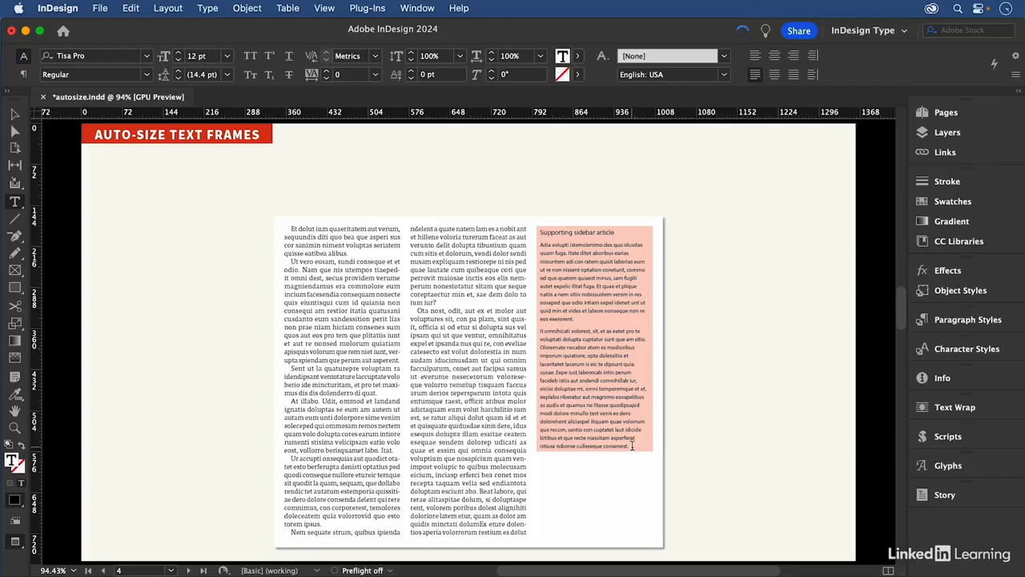
pyautogui.press('Return')
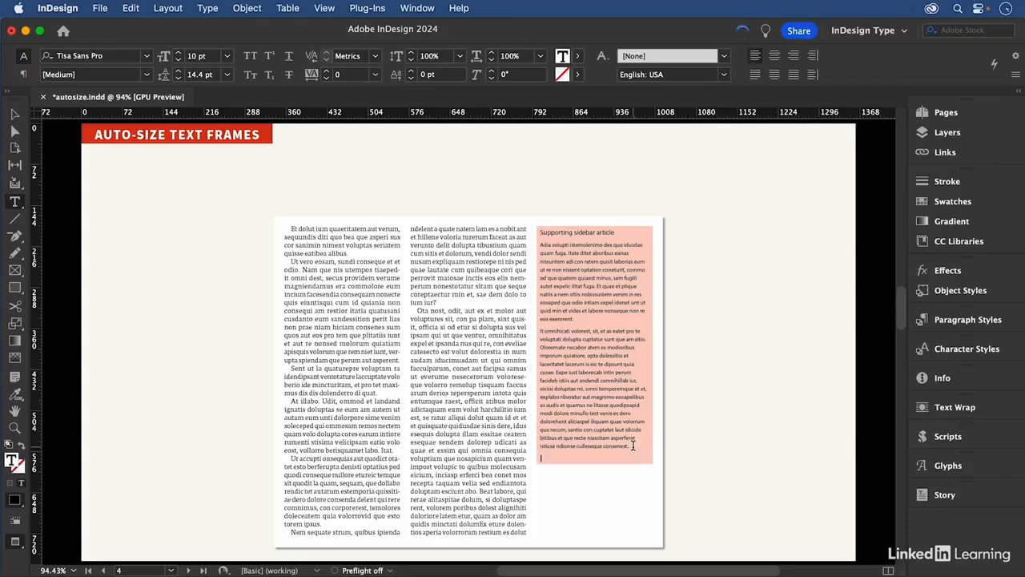
pyautogui.click(131, 12)
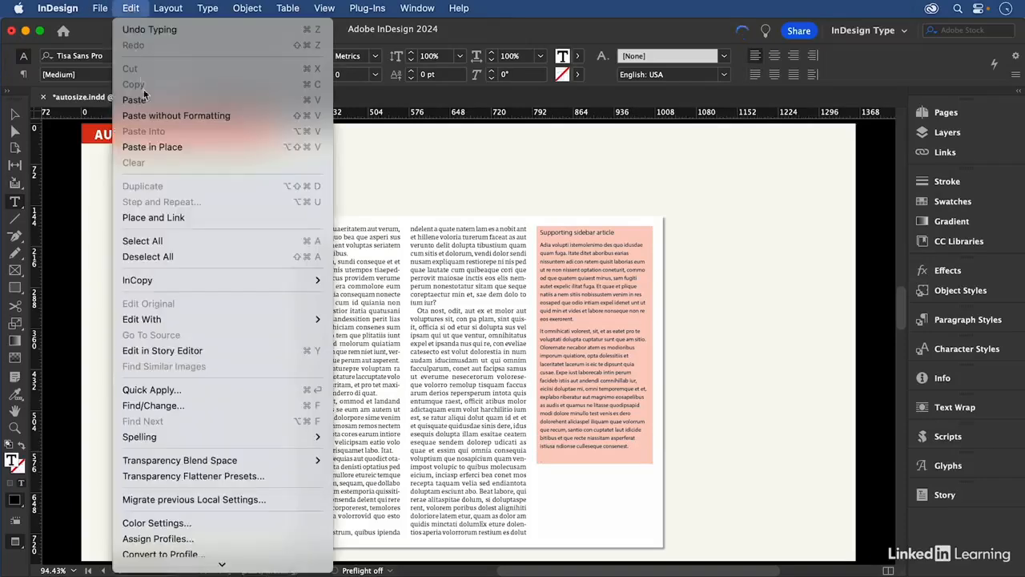
pyautogui.click(160, 114)
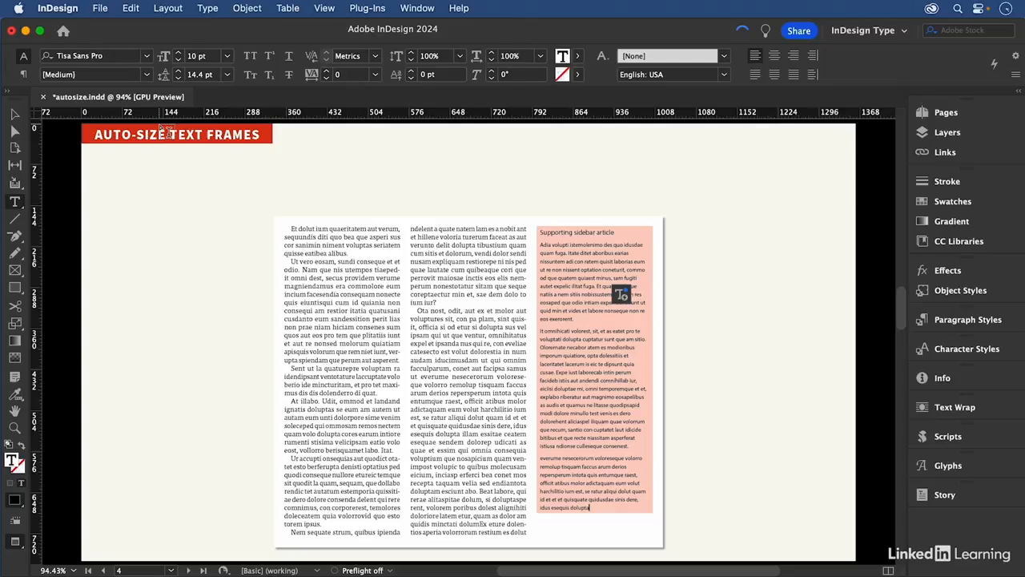
pyautogui.click(14, 114)
pyautogui.click(420, 181)
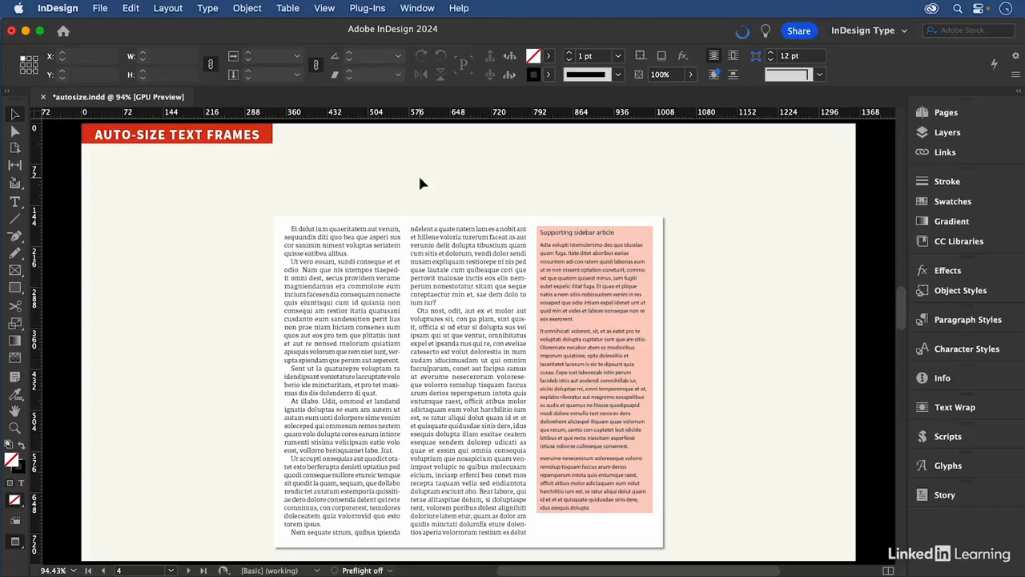
# Step: Examine the auto-size settings of the vertical picture credit frame beside the flower photo on page 6
pyautogui.hotkey('shift', 'pagedown')
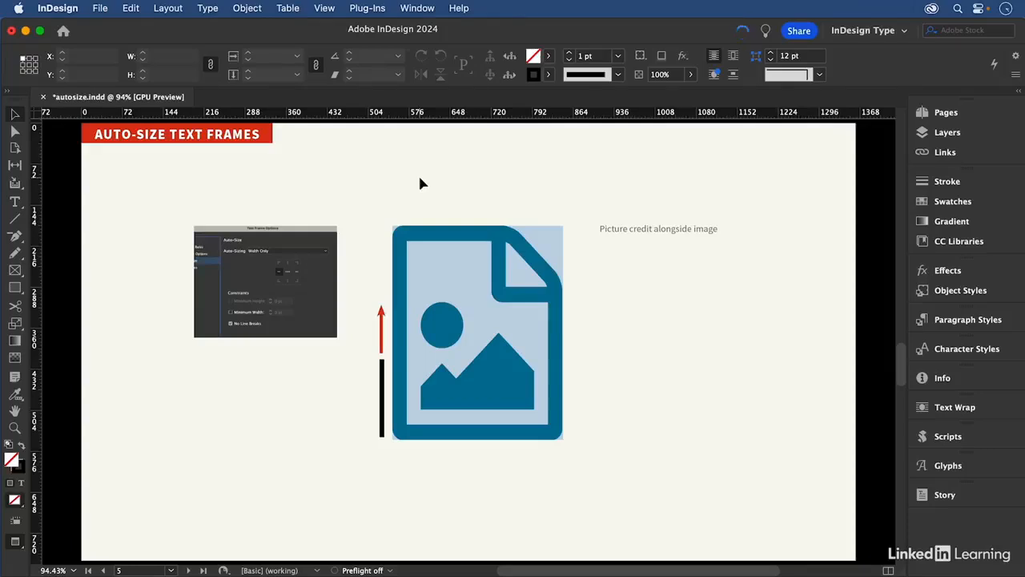
pyautogui.hotkey('shift', 'pagedown')
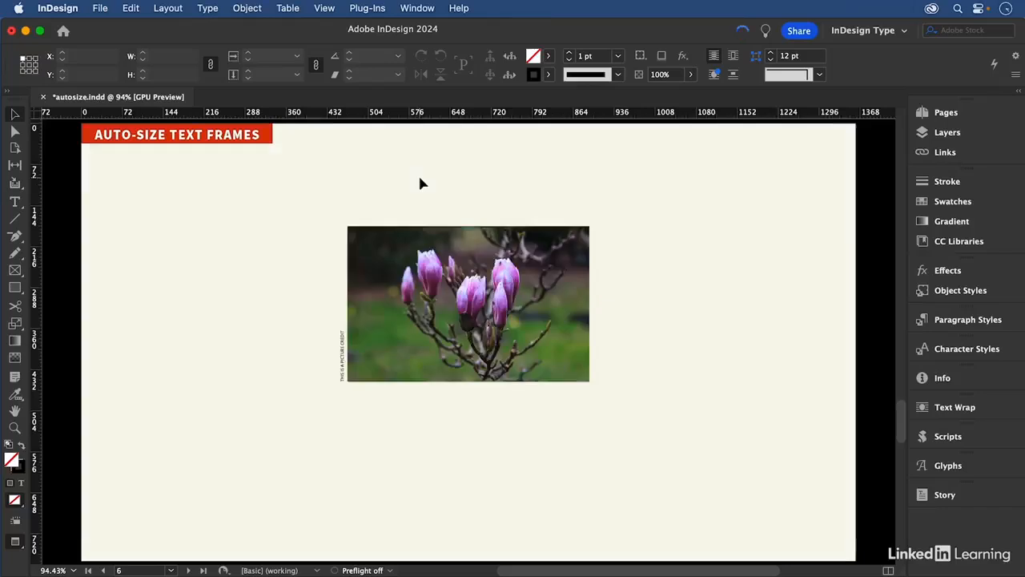
pyautogui.click(343, 344)
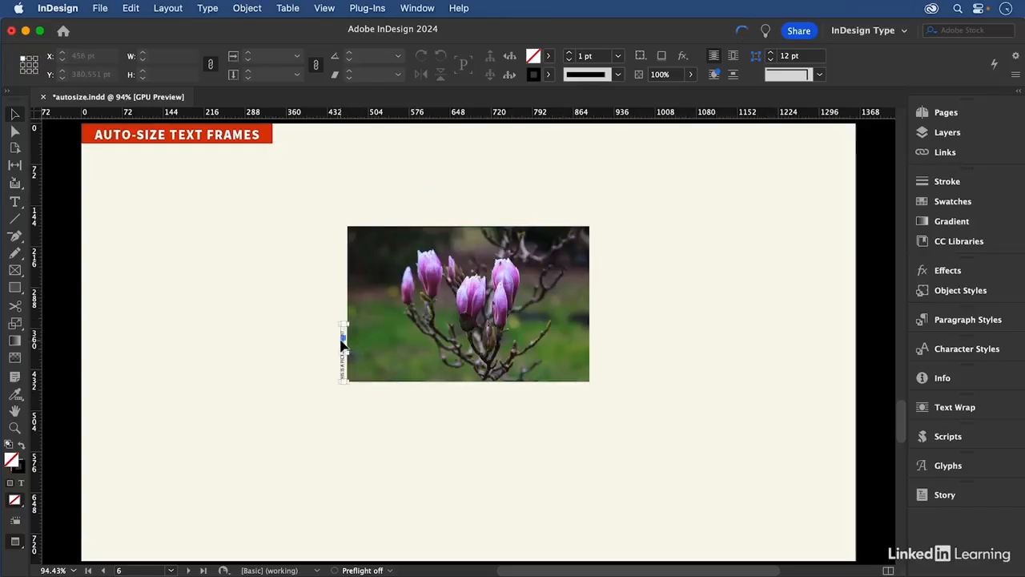
pyautogui.press('super+b')
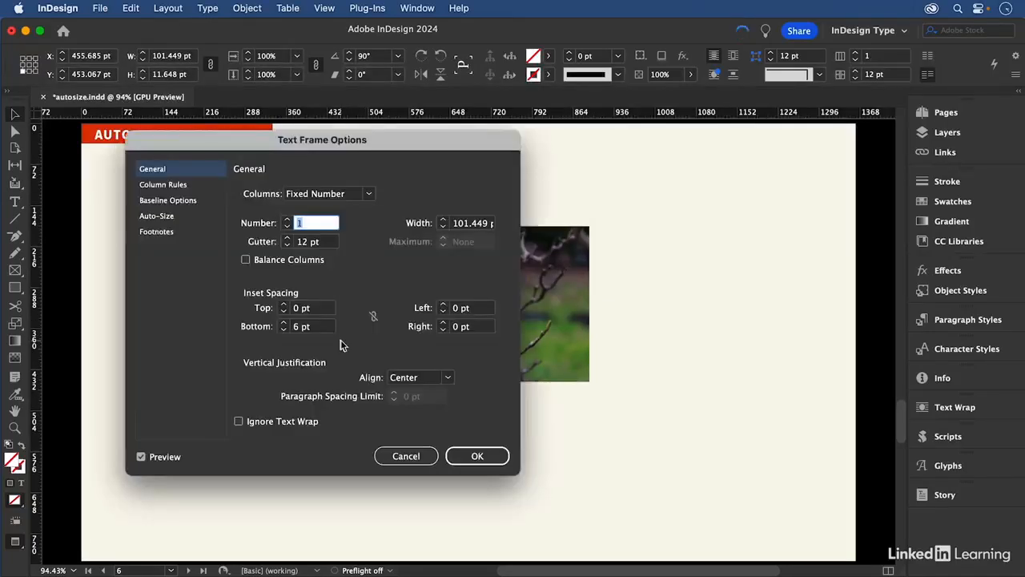
pyautogui.click(164, 219)
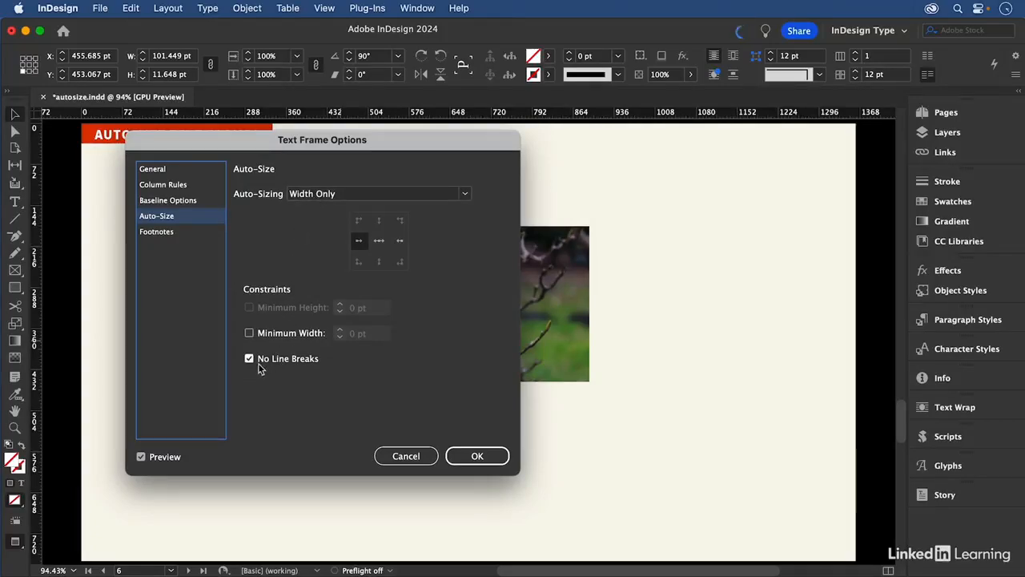
pyautogui.click(472, 456)
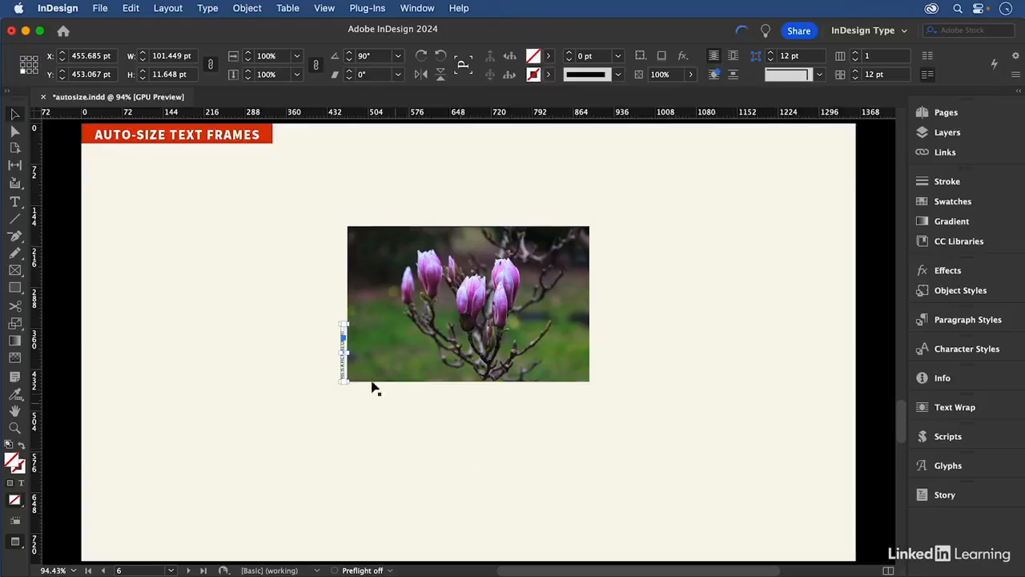
# Step: Replace the whole text of the vertical picture credit beside the flower photo with the placeholder "A.N. OTHER"
pyautogui.press('super+space')
pyautogui.moveTo(305, 302); pyautogui.dragTo(490, 433)
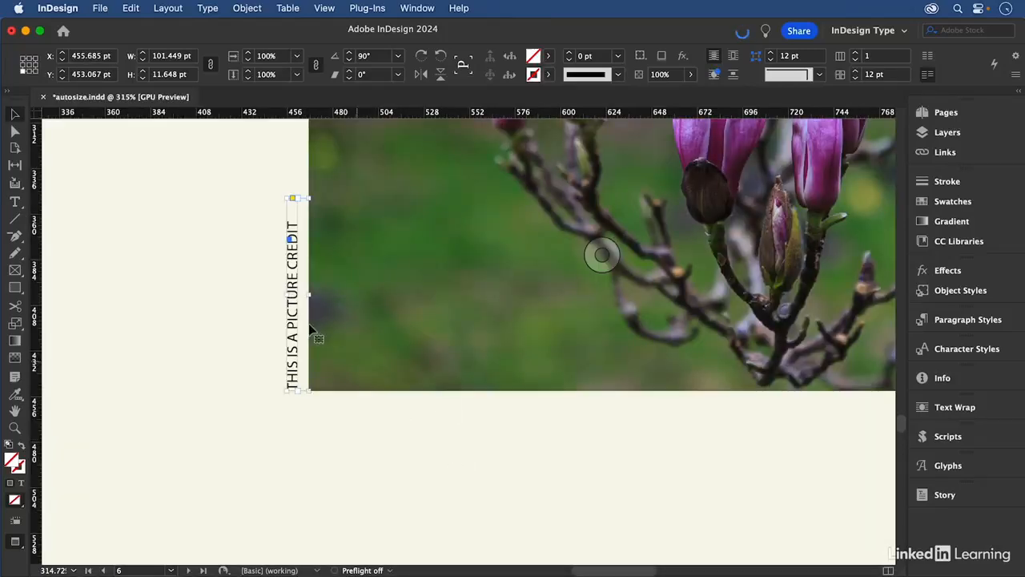
pyautogui.doubleClick(292, 278)
pyautogui.press('super+a')
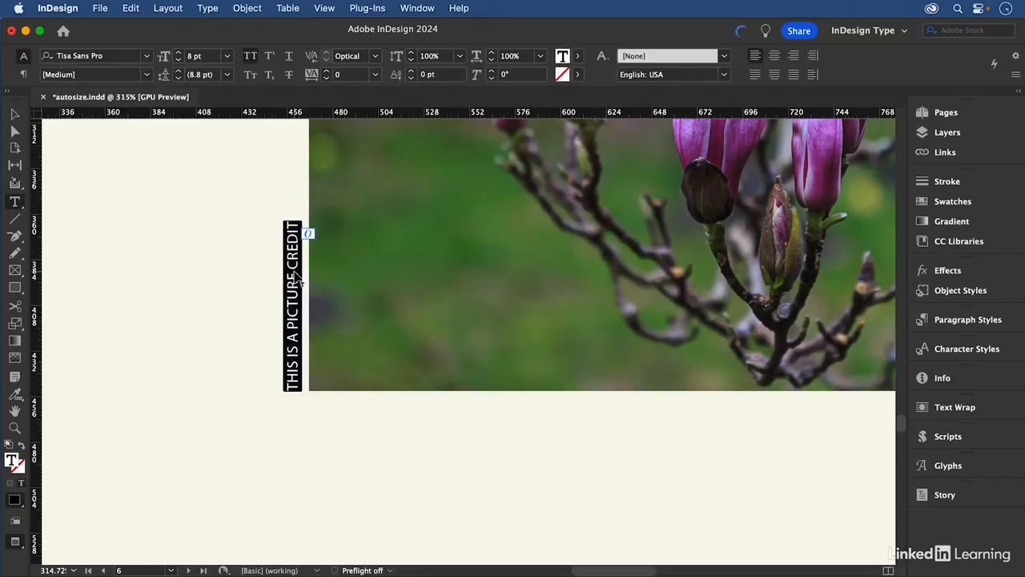
pyautogui.write('A.N')
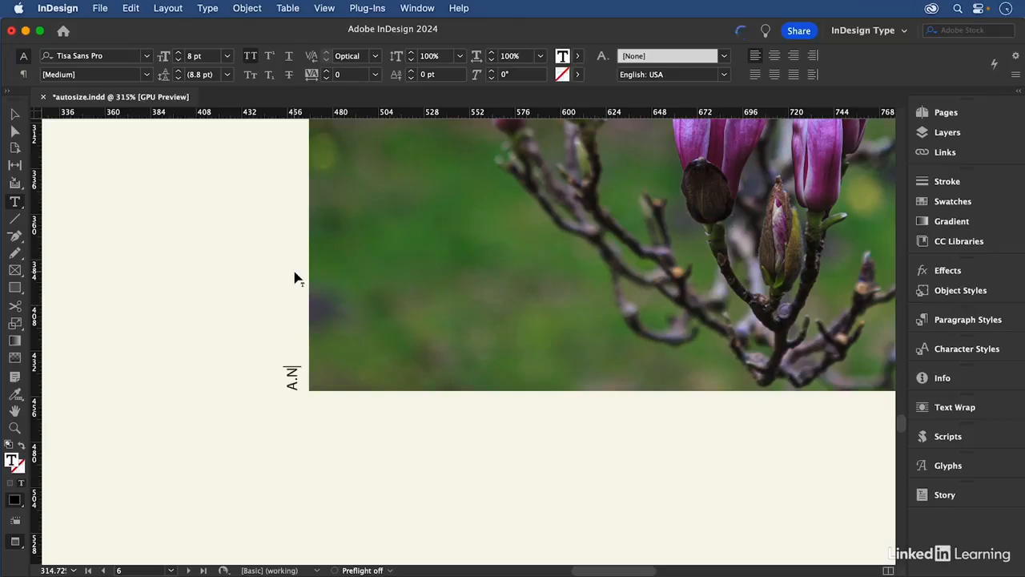
pyautogui.write('. OTHER')
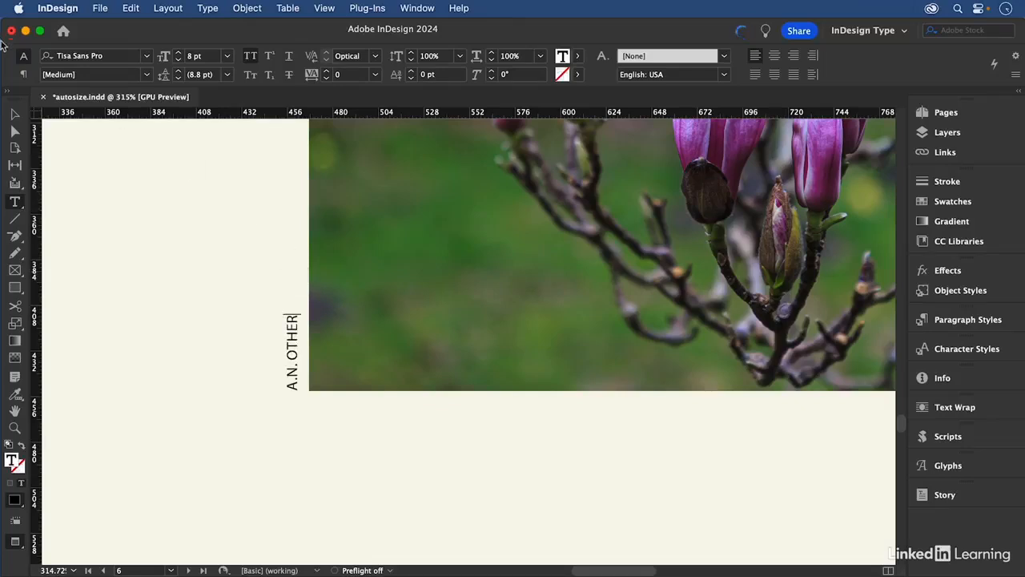
pyautogui.click(14, 114)
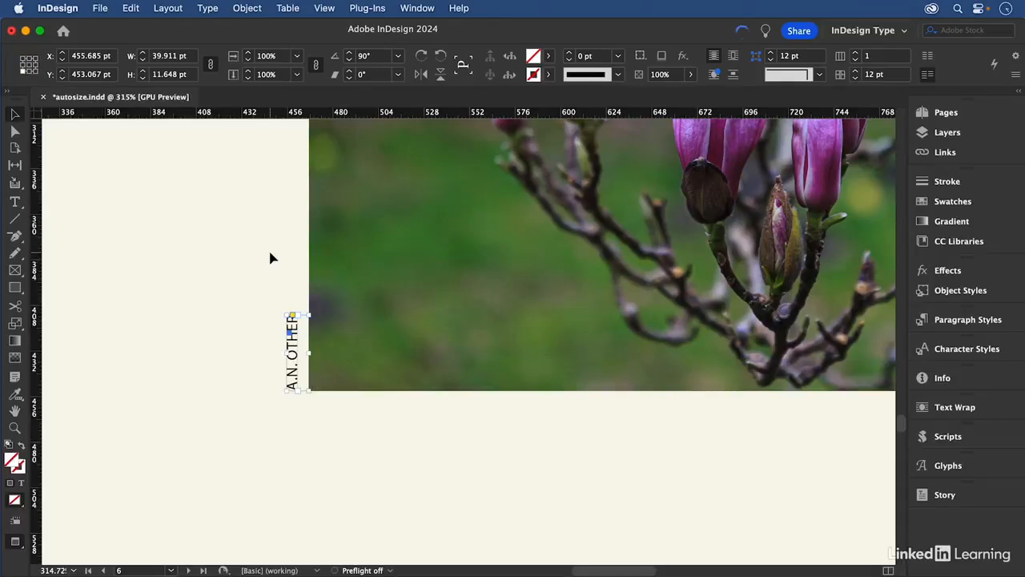
pyautogui.press('super+0')
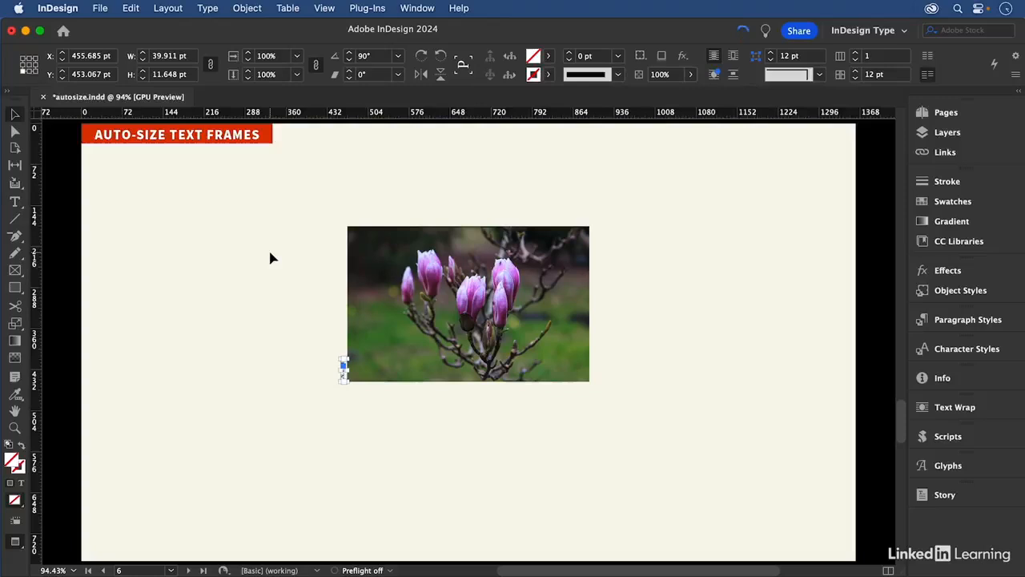
# Step: Examine the auto-size settings of the picture caption's text frame beside the flower photo on page 8
pyautogui.hotkey('shift', 'pagedown')
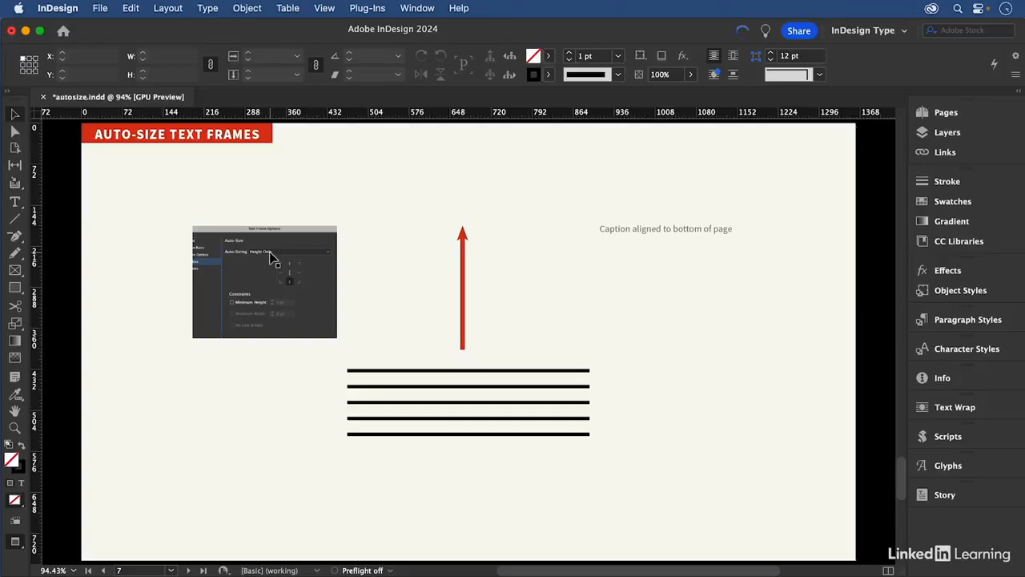
pyautogui.hotkey('shift', 'pagedown')
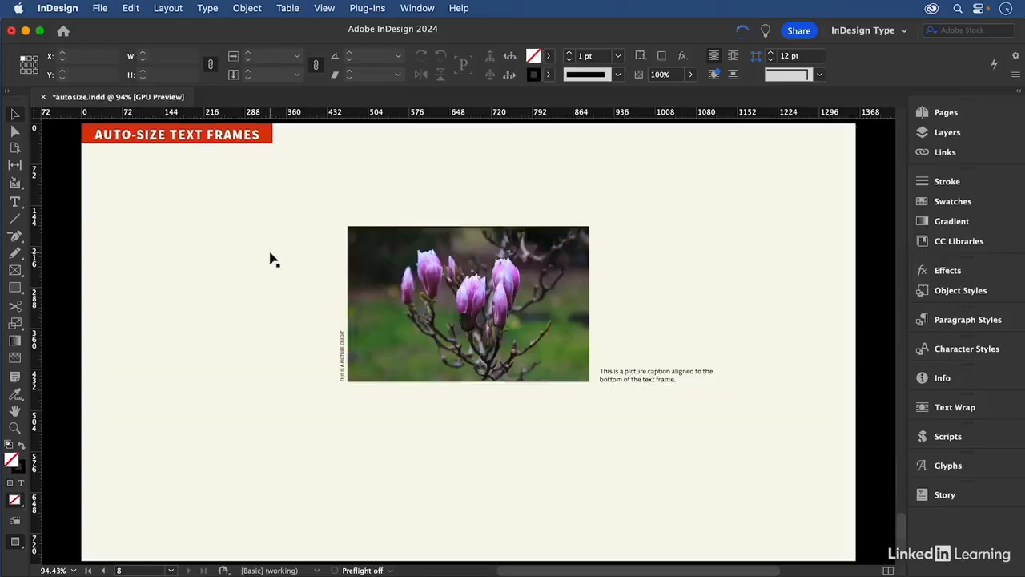
pyautogui.click(664, 381)
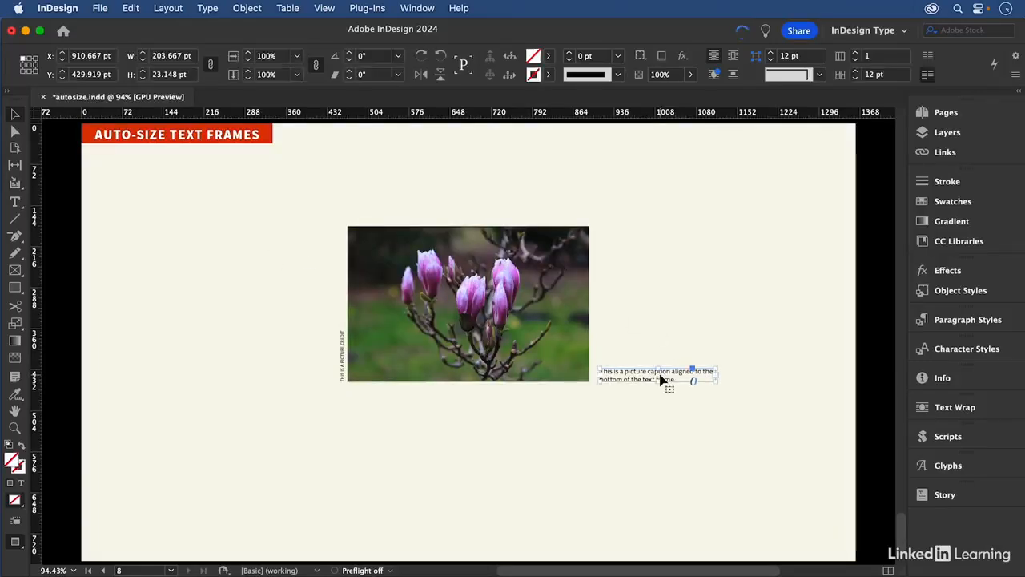
pyautogui.press('super+b')
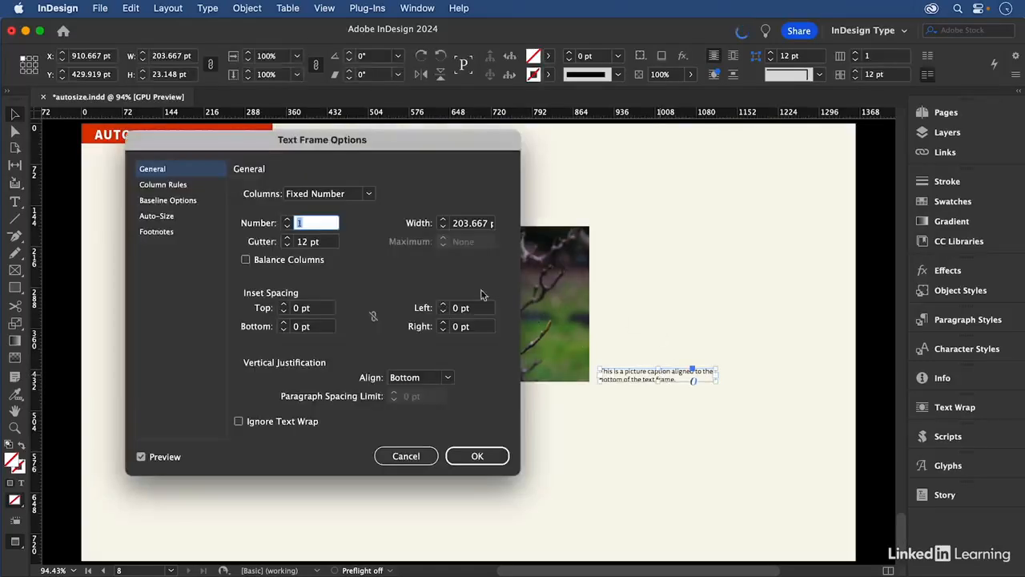
pyautogui.click(175, 217)
pyautogui.click(473, 457)
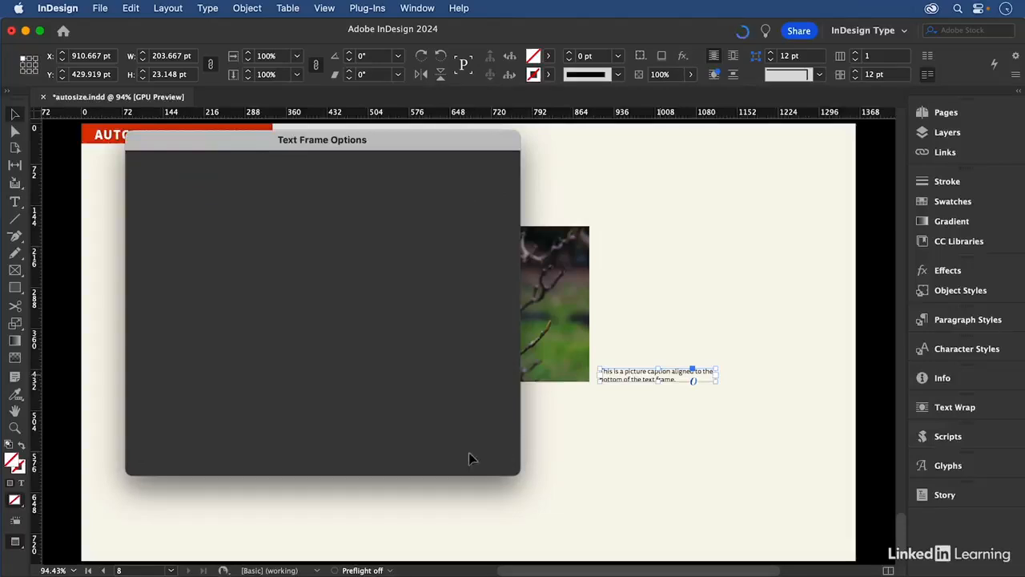
# Step: Paste the copied passage without formatting at the start of the picture caption, before "This is", and deselect the frame
pyautogui.doubleClick(620, 376)
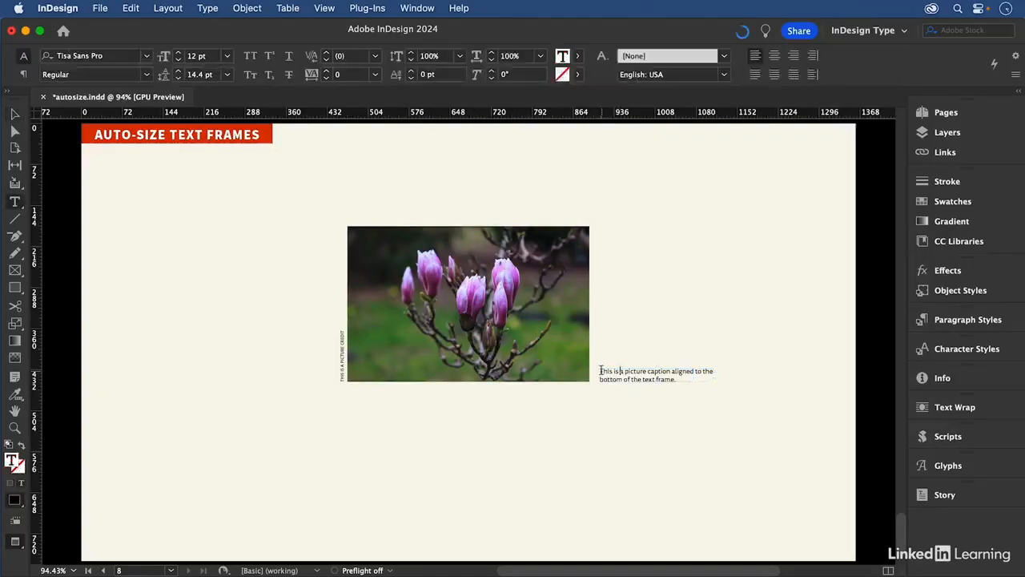
pyautogui.click(602, 370)
pyautogui.click(131, 8)
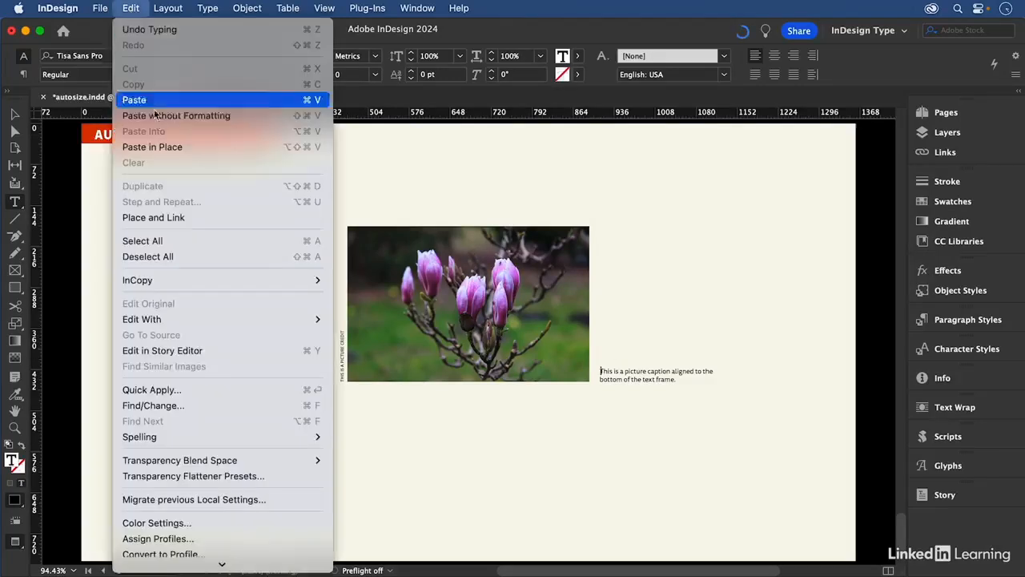
pyautogui.click(164, 115)
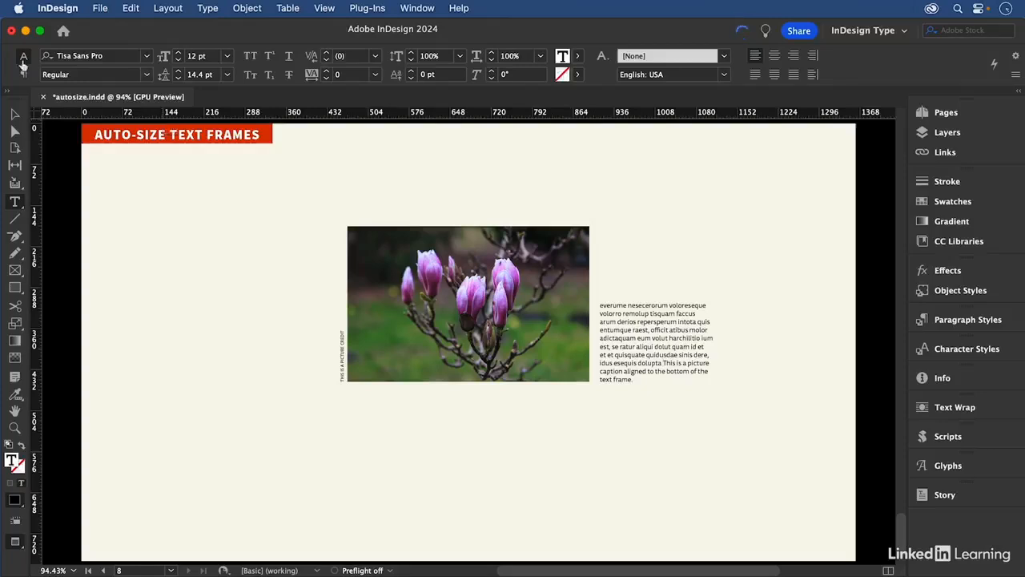
pyautogui.click(15, 114)
pyautogui.click(236, 170)
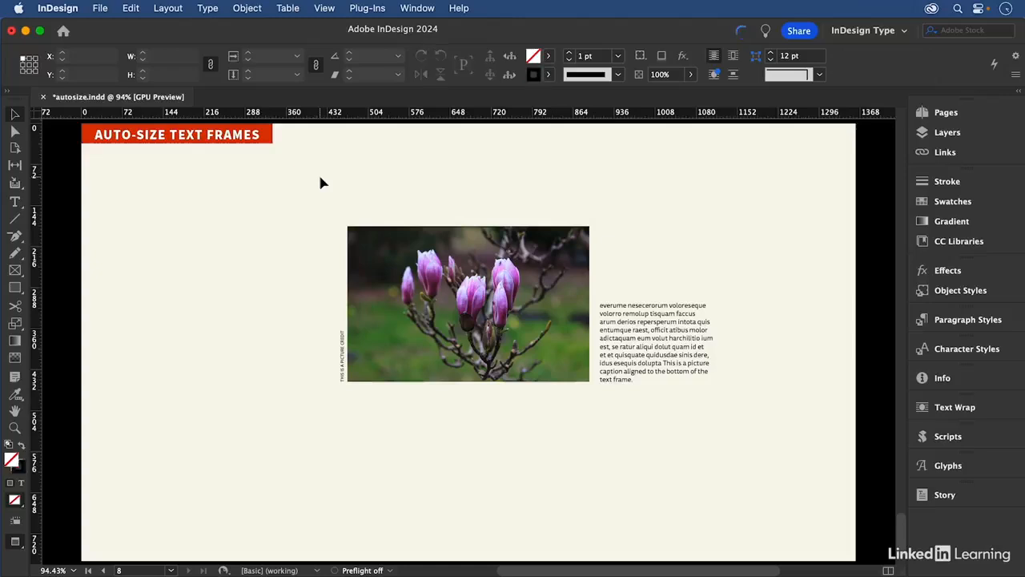